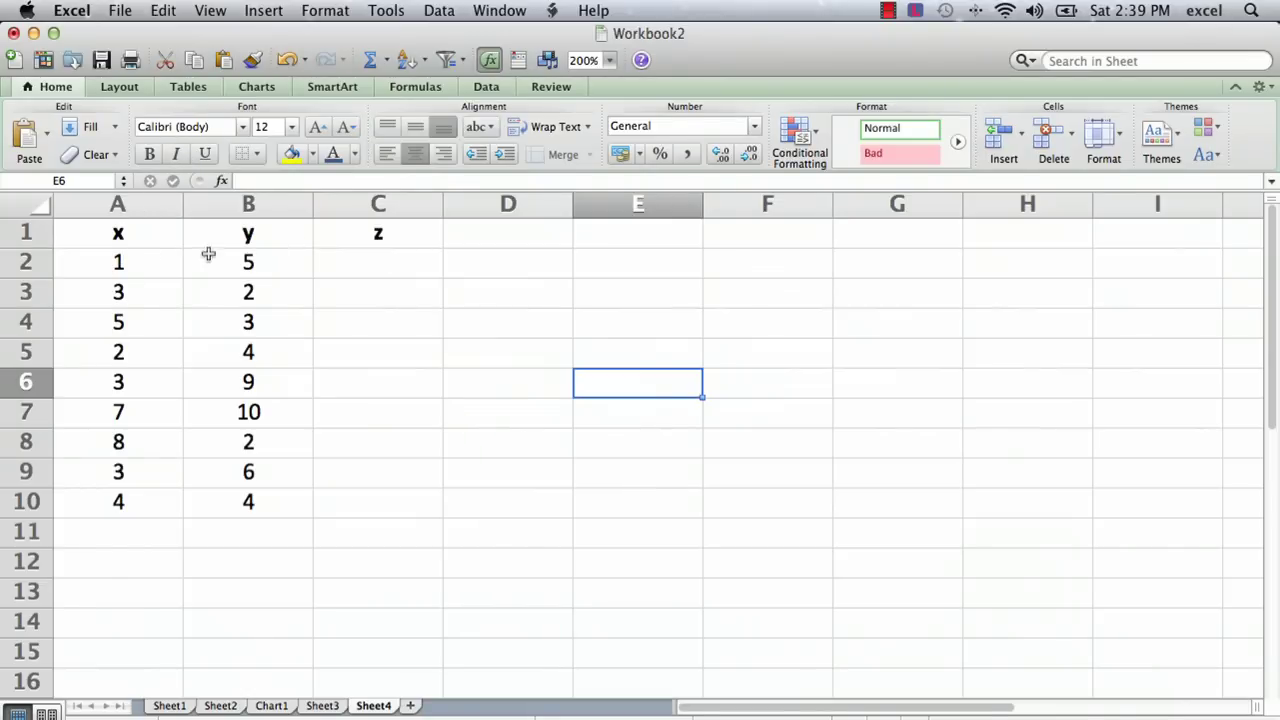
left_click_drag(128, 263, 169, 480)
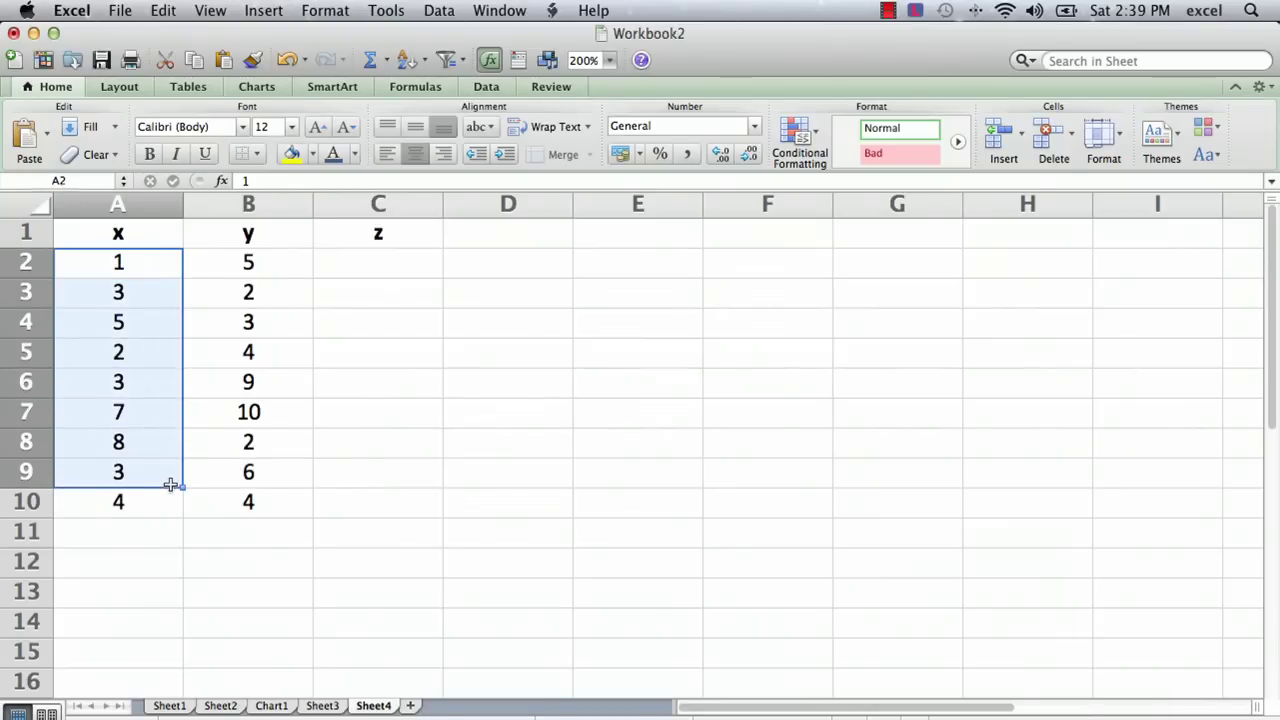
left_click(383, 263)
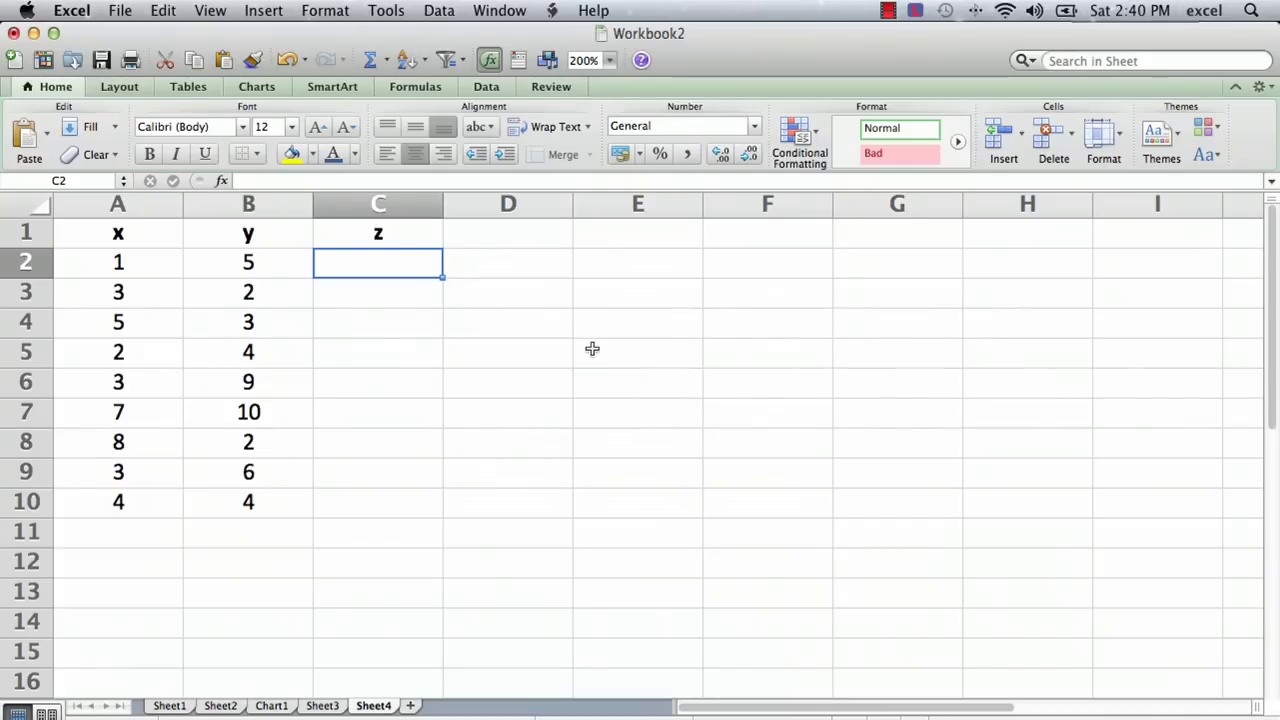
type("=")
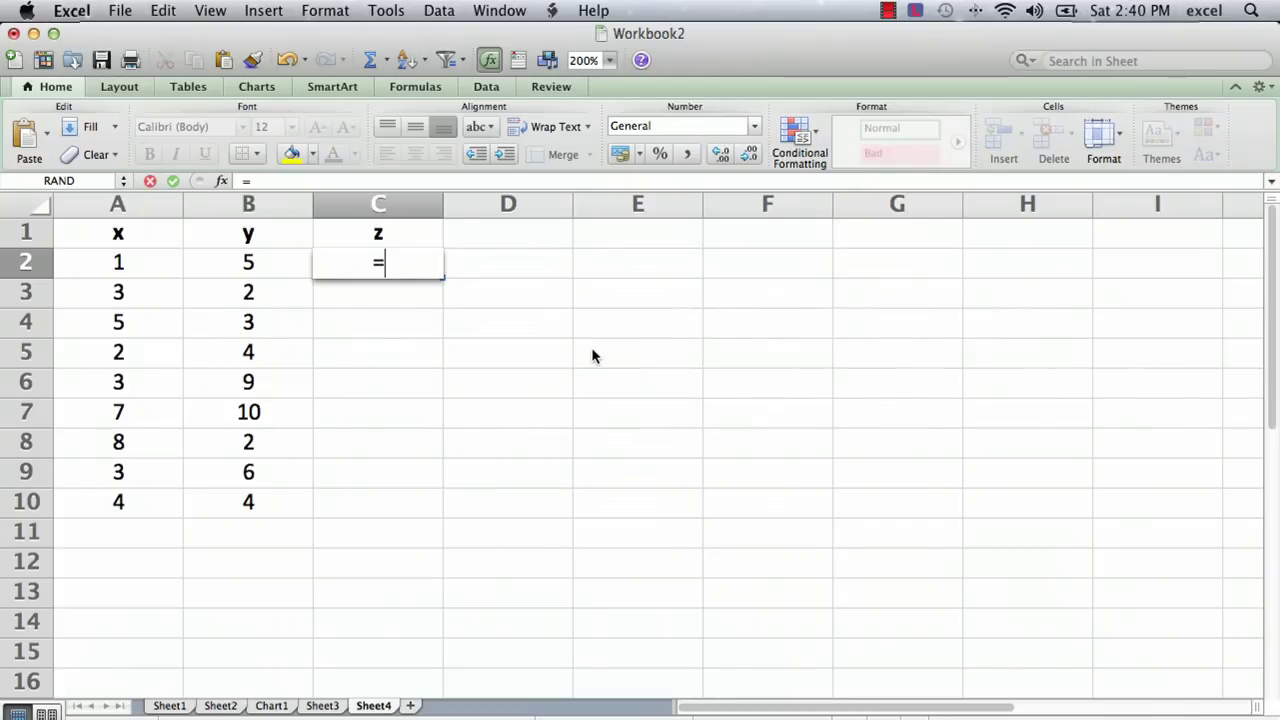
left_click(150, 181)
left_click(532, 330)
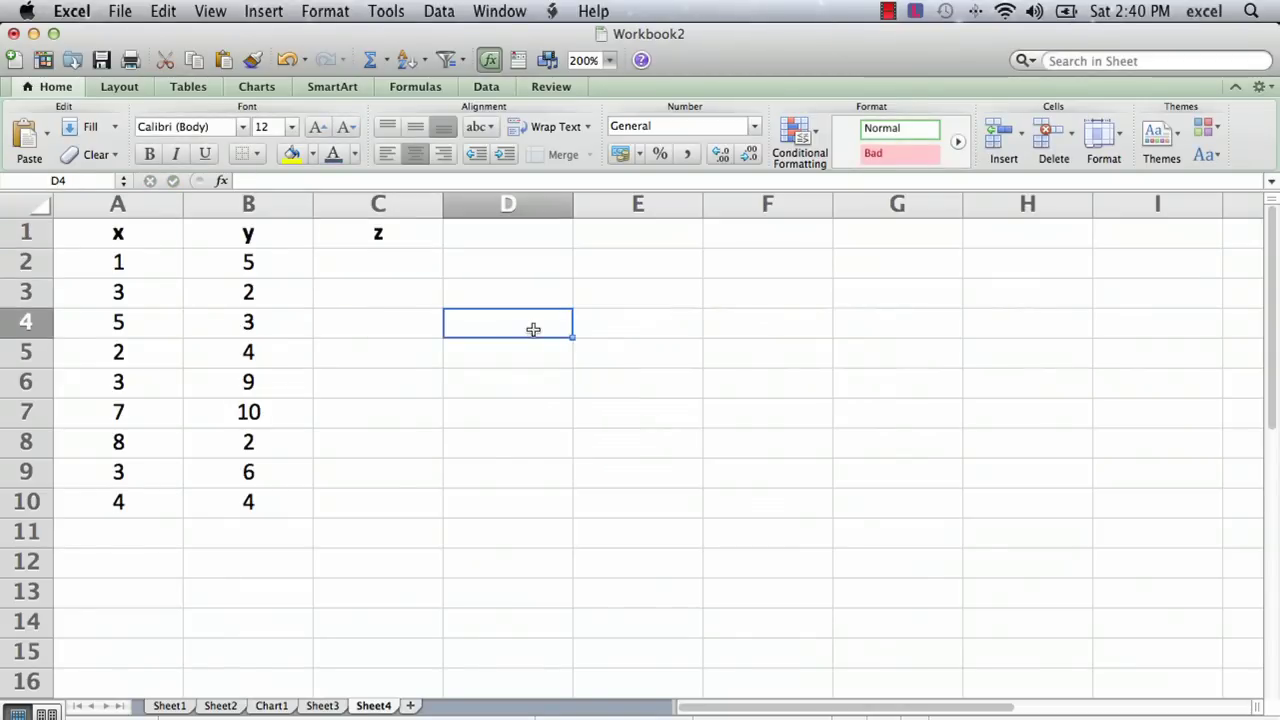
- Enter the formula =a2^2+b2^3 in cell C2, writing the cell references out by hand
left_click(348, 261)
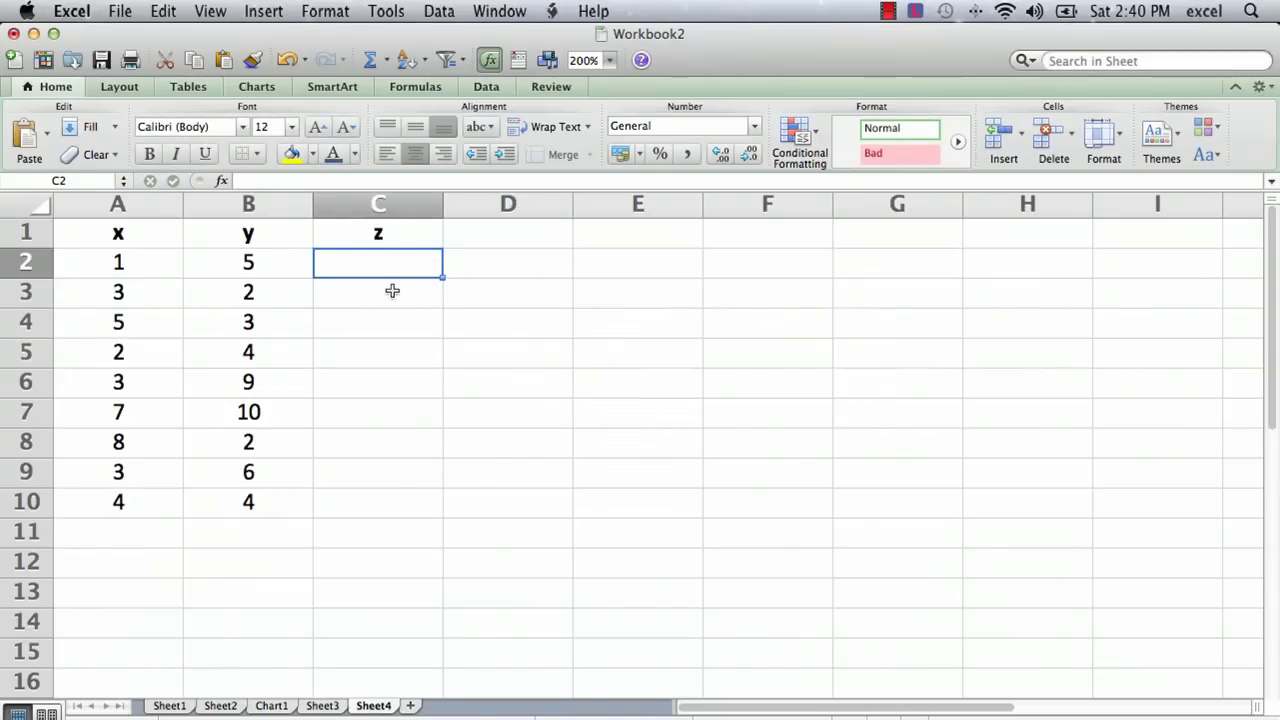
type("=")
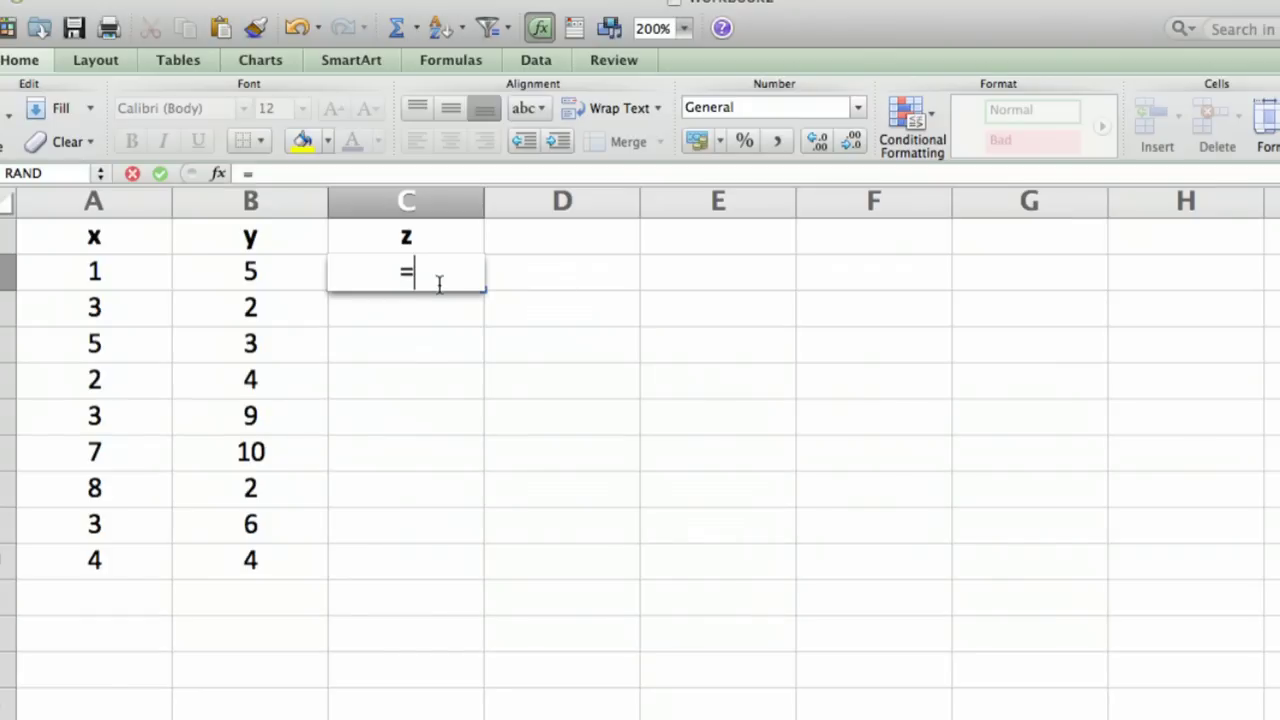
left_click(411, 291)
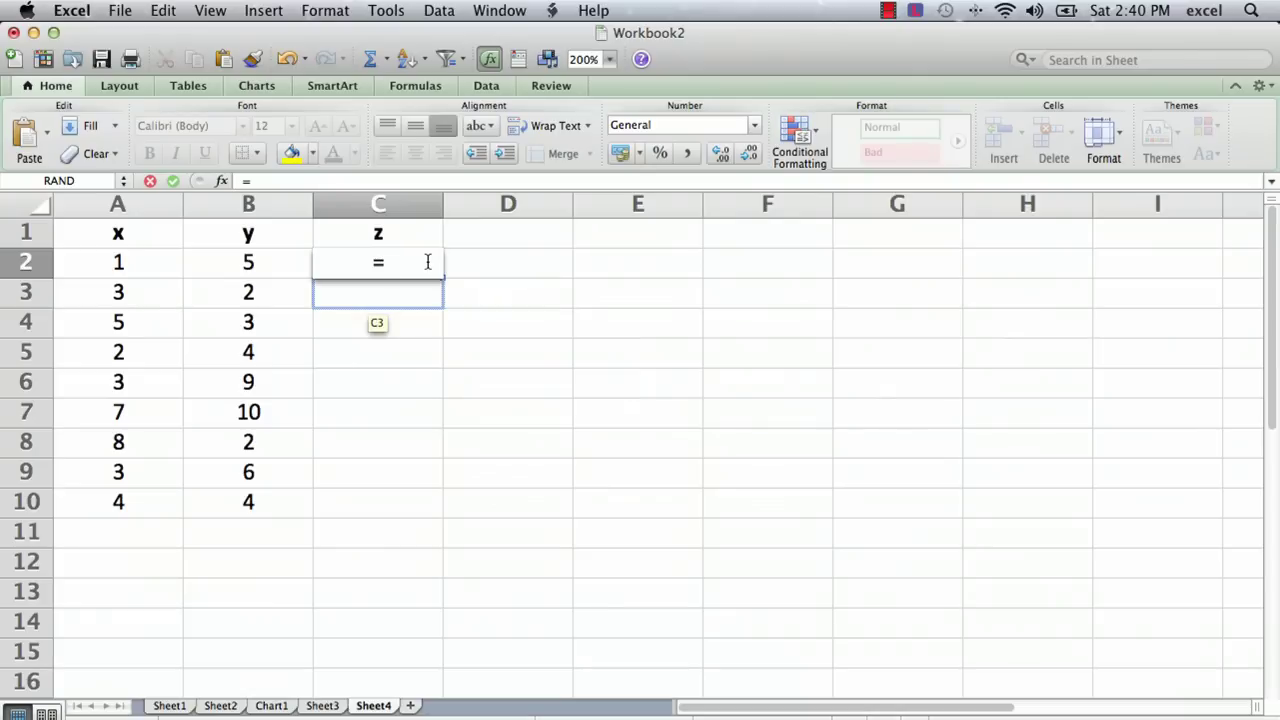
type("a2")
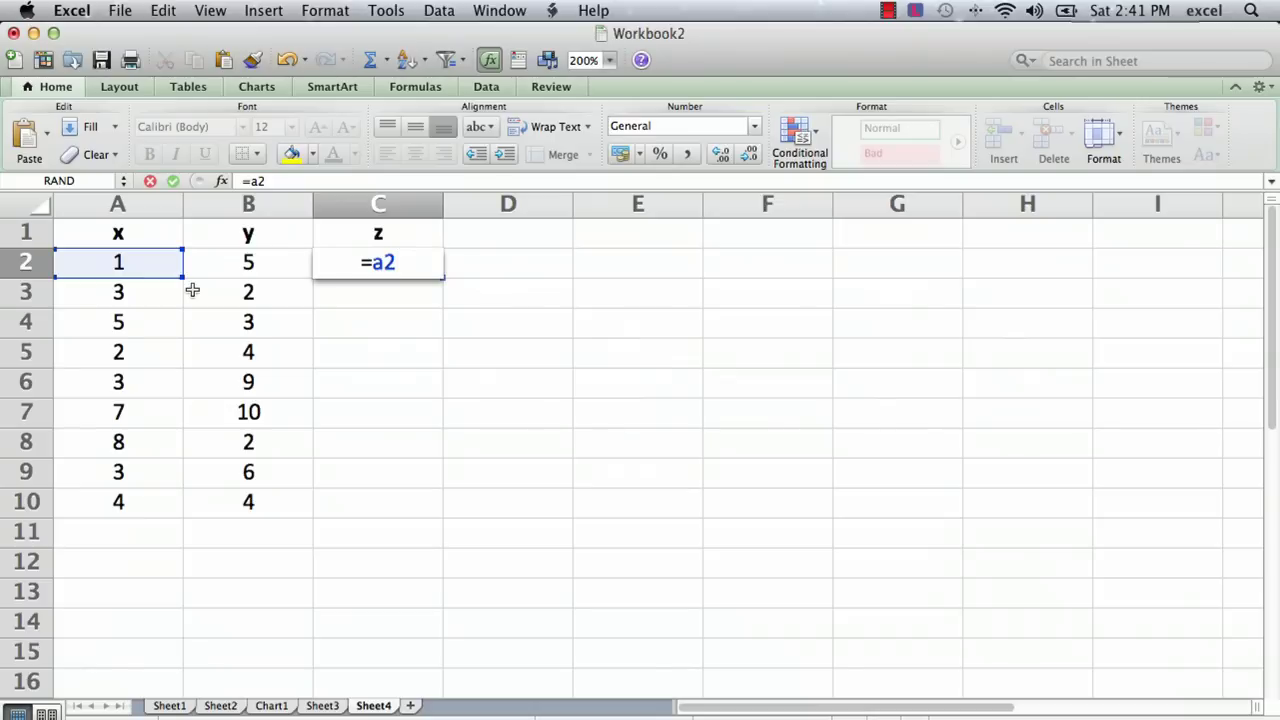
type("^")
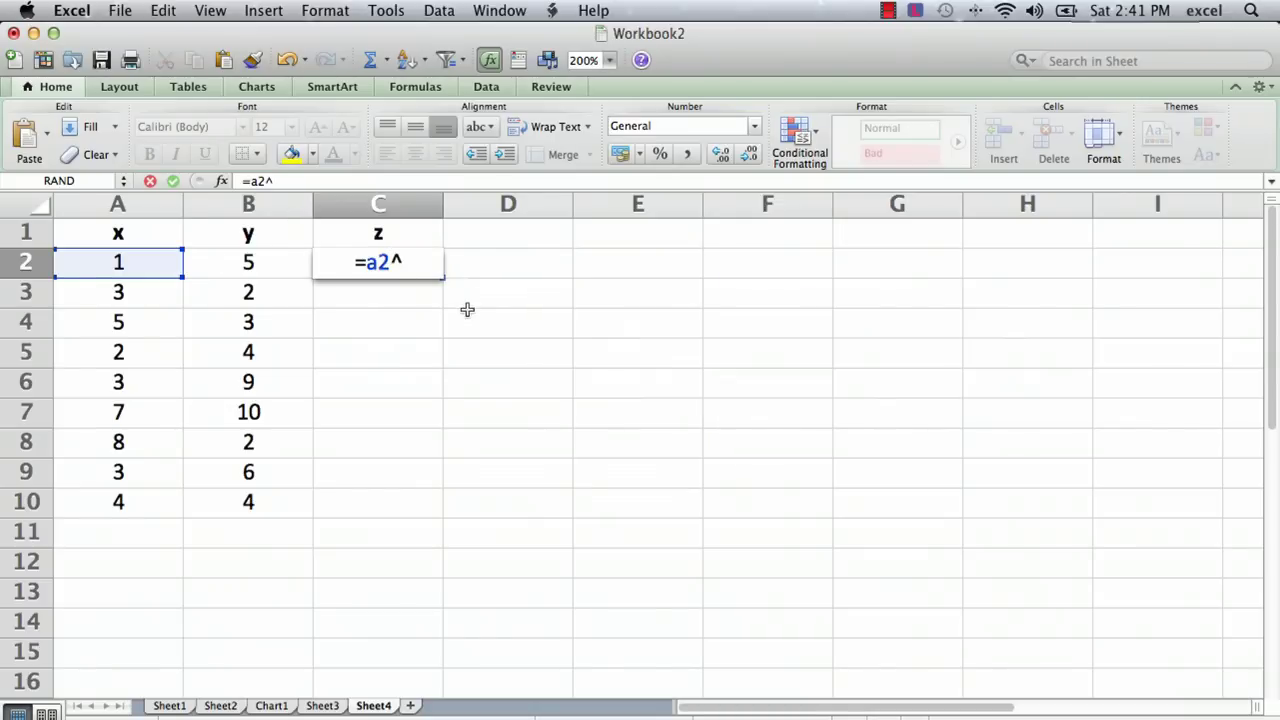
type("2")
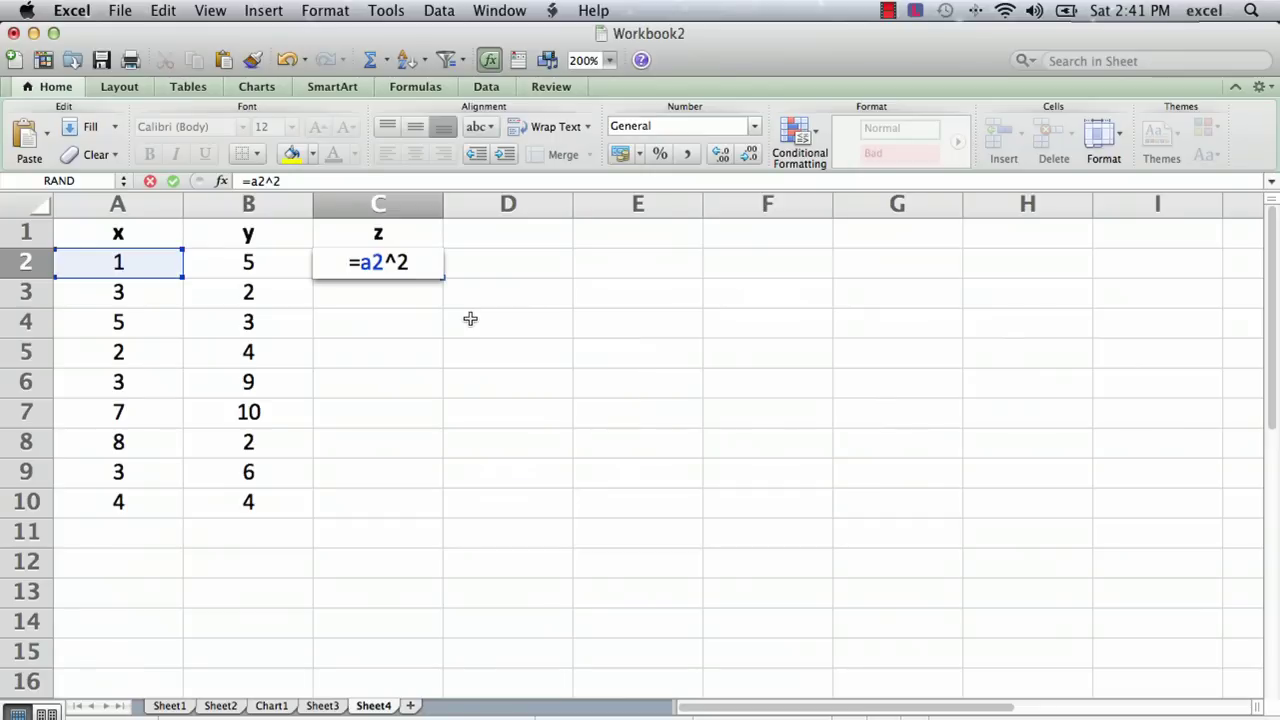
type("+")
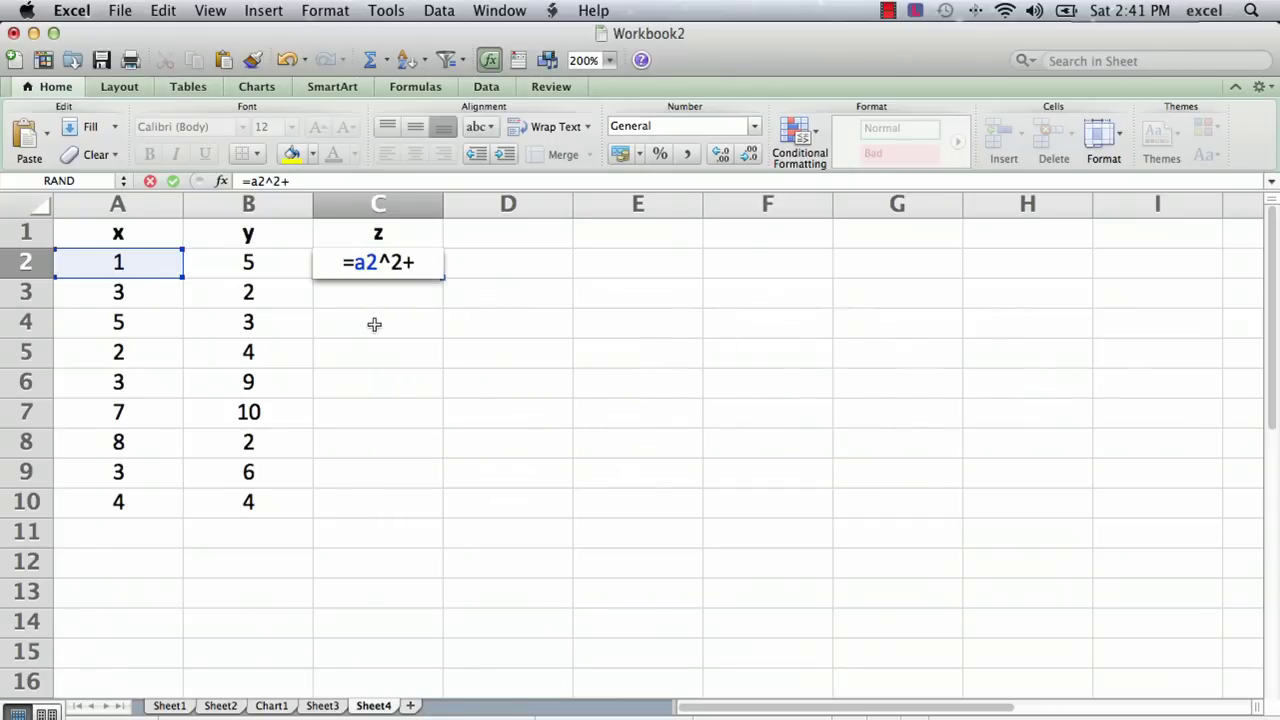
type("b2")
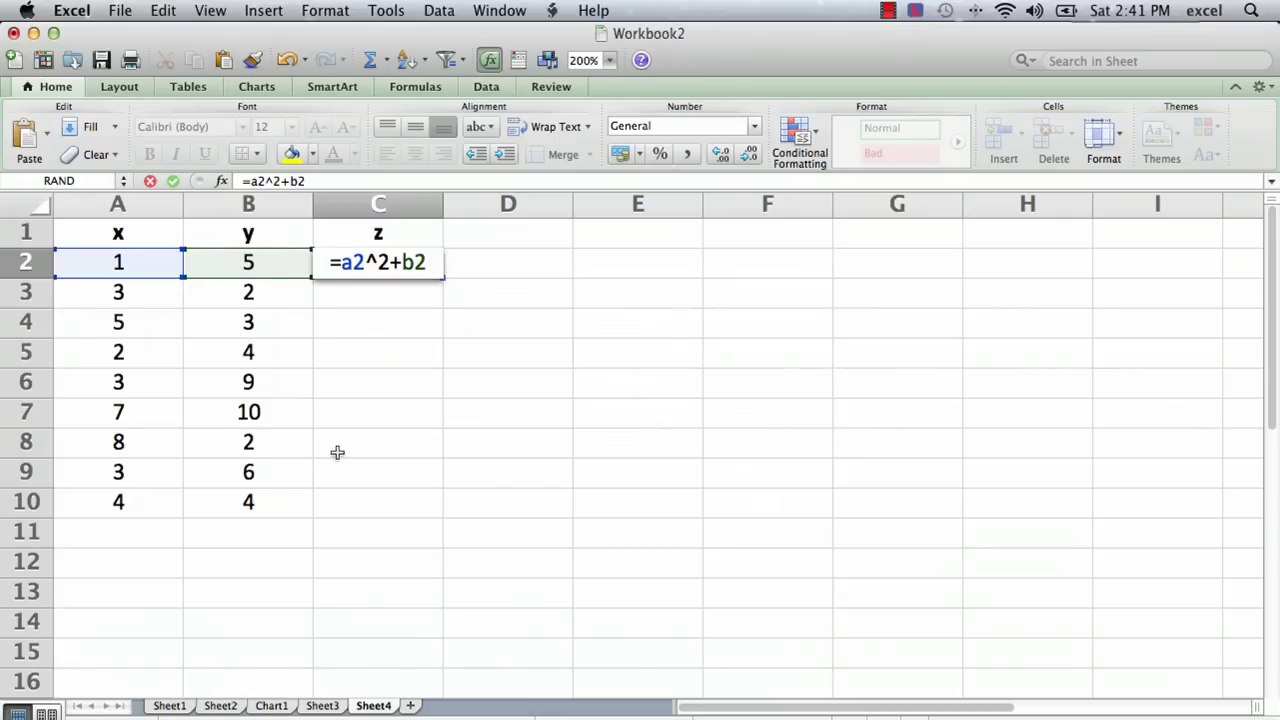
type("^3")
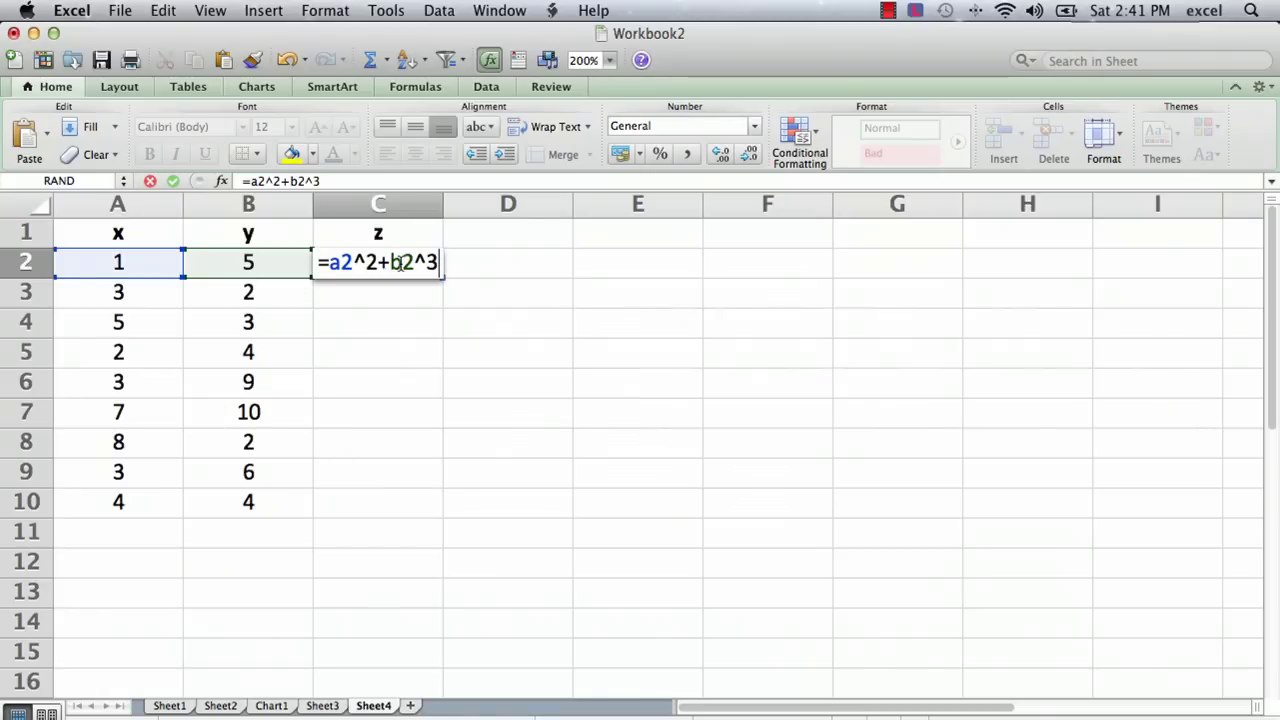
key("Return")
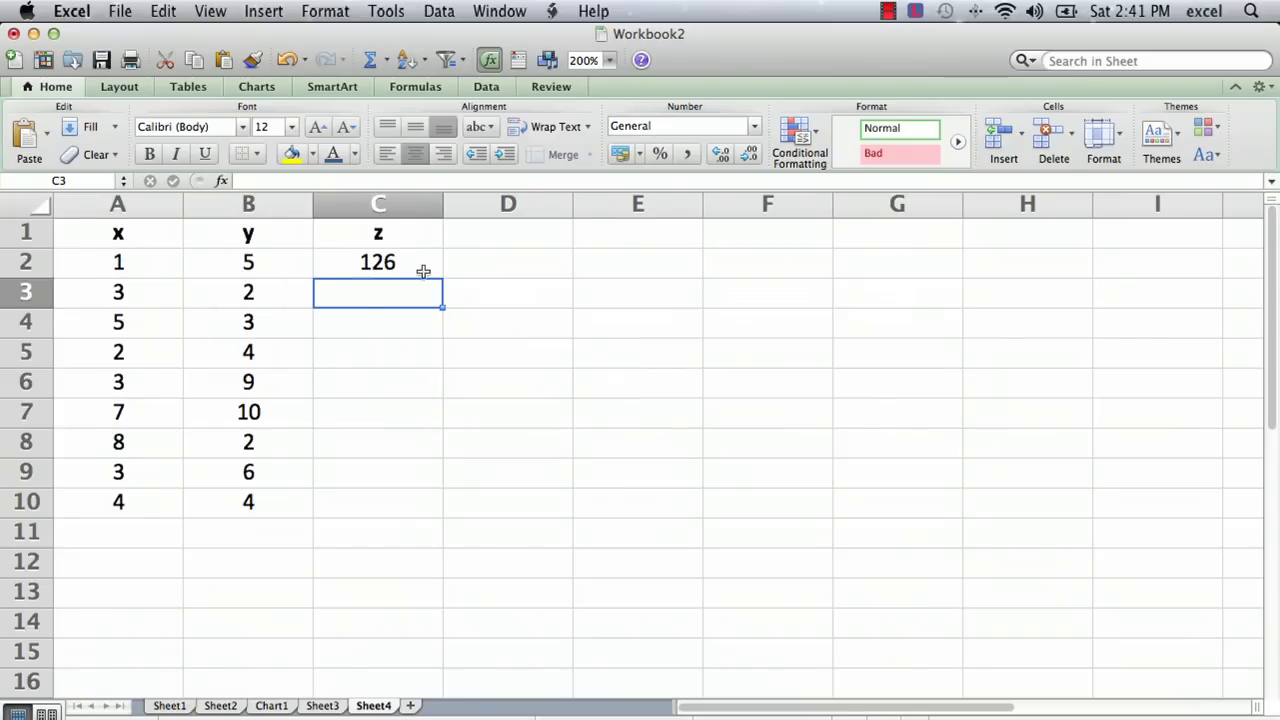
- Clear the formula from cell C2
left_click(391, 259)
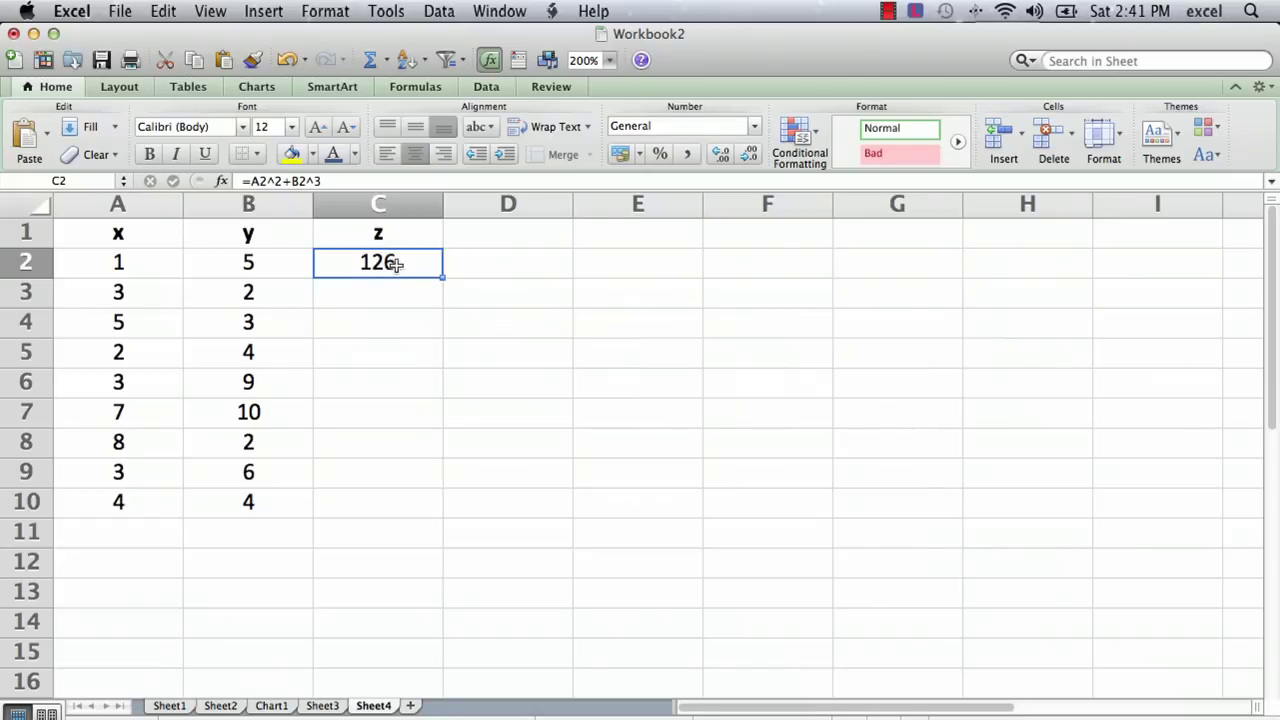
key("BackSpace")
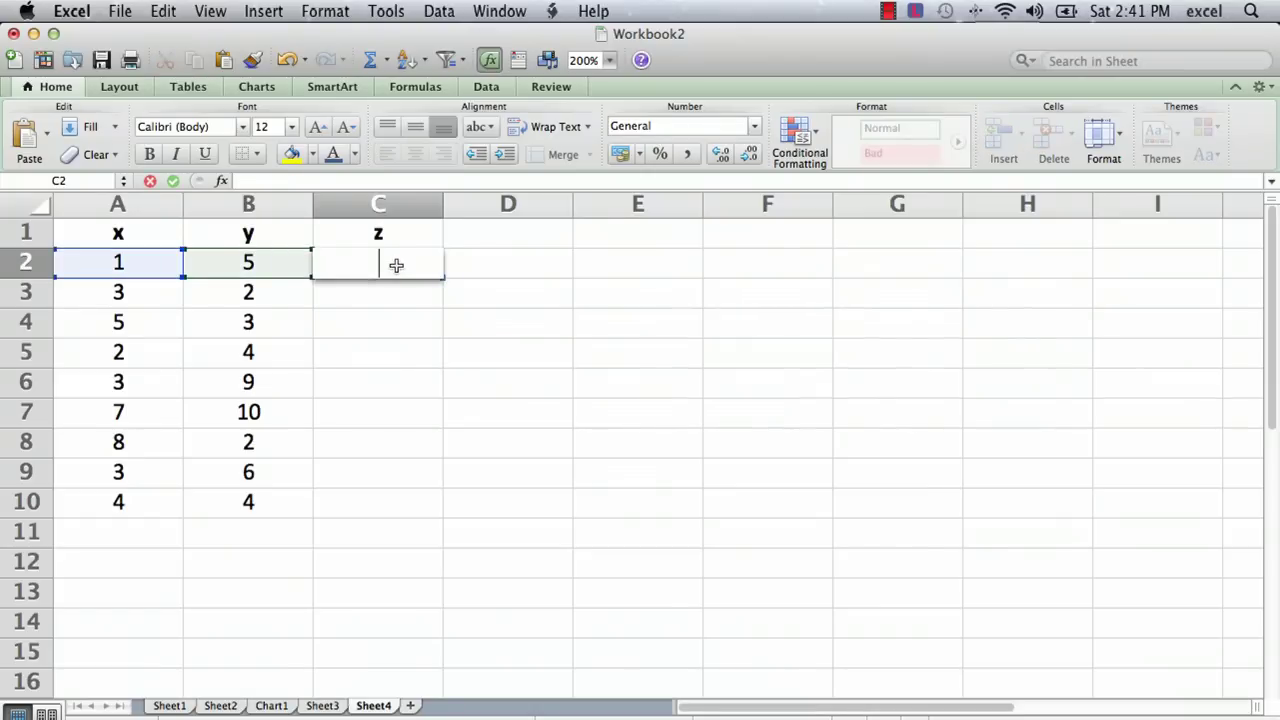
key("Return")
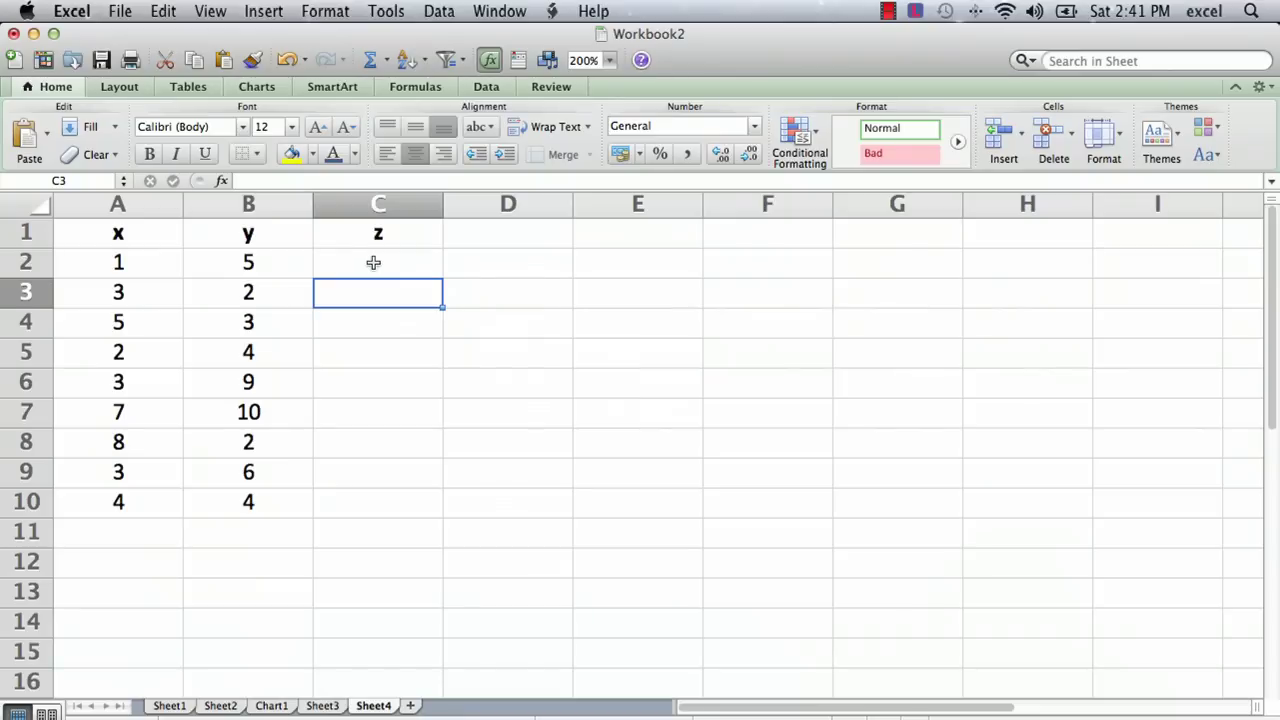
- Enter the formula =A2^2+B2^3 in cell C2, picking the x and y cells in the sheet as references
left_click(373, 263)
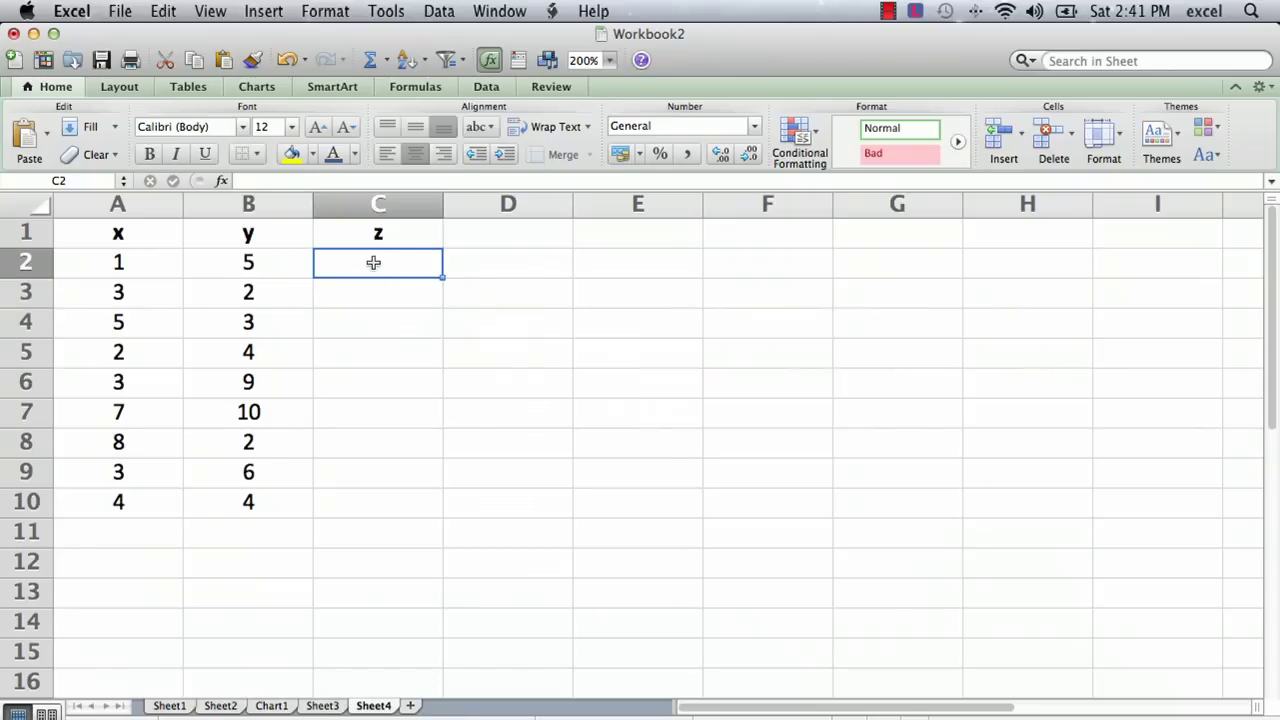
type("=")
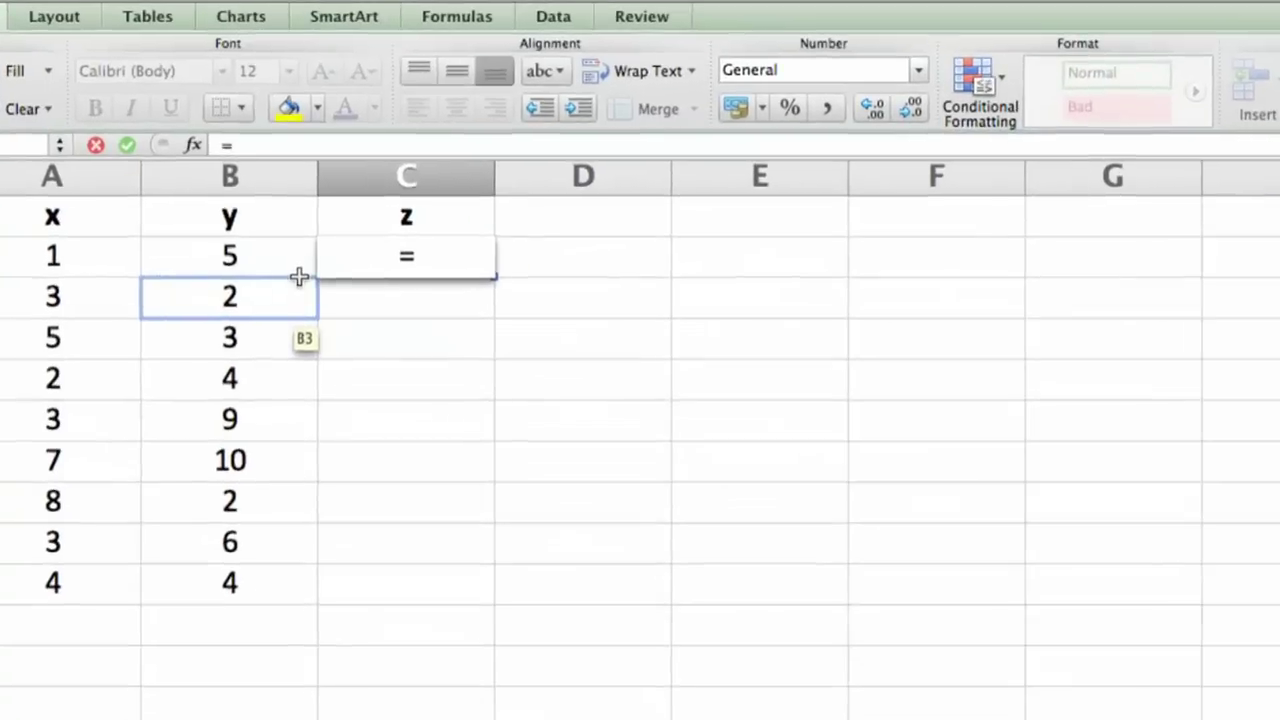
left_click(92, 257)
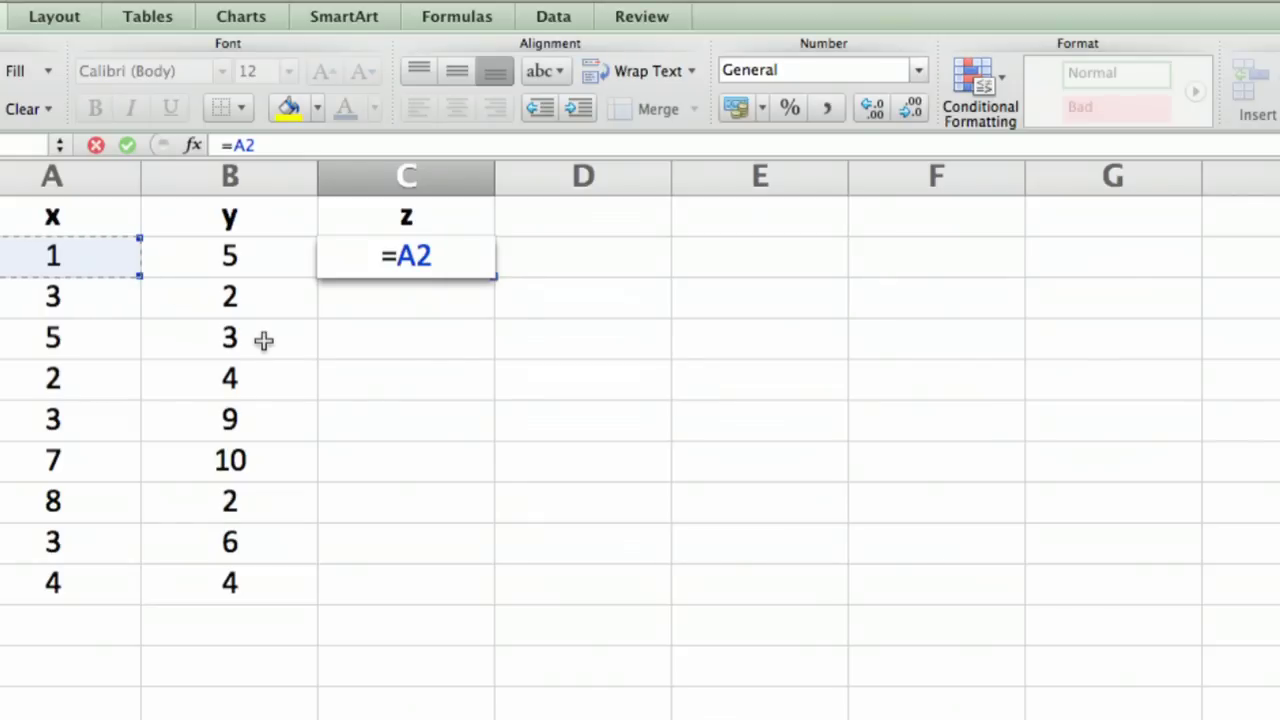
type("^2")
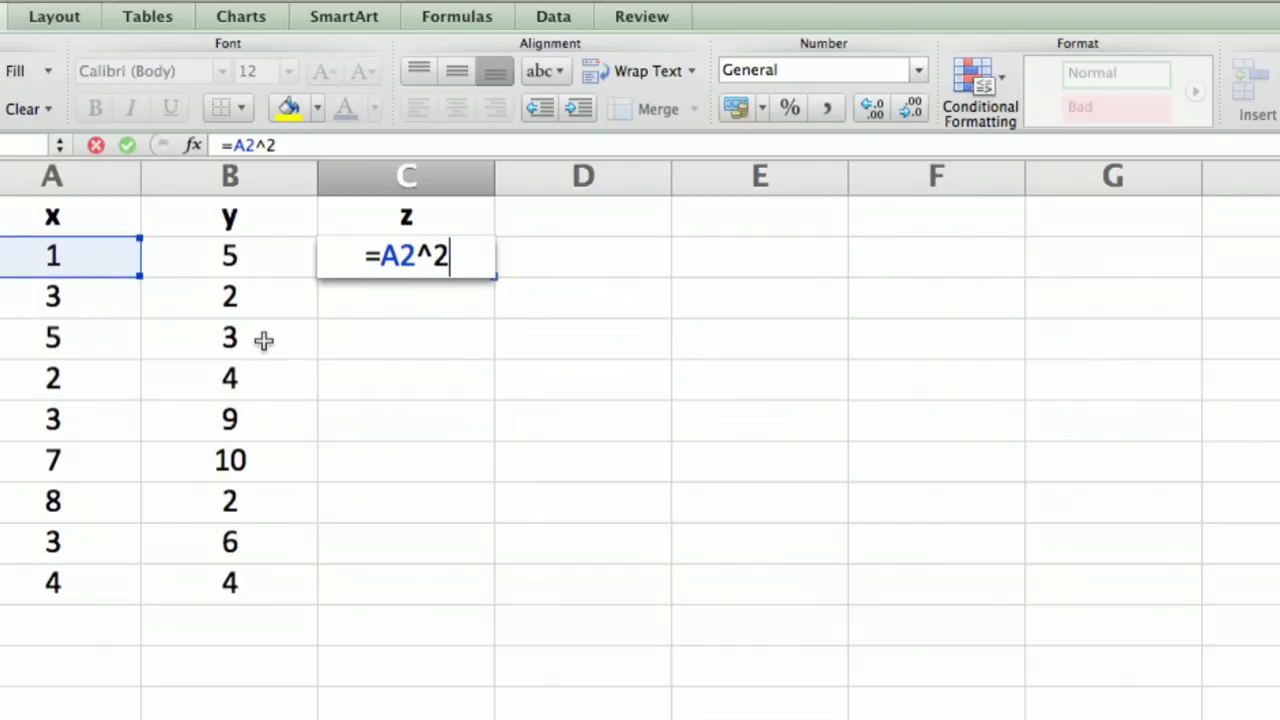
type("+")
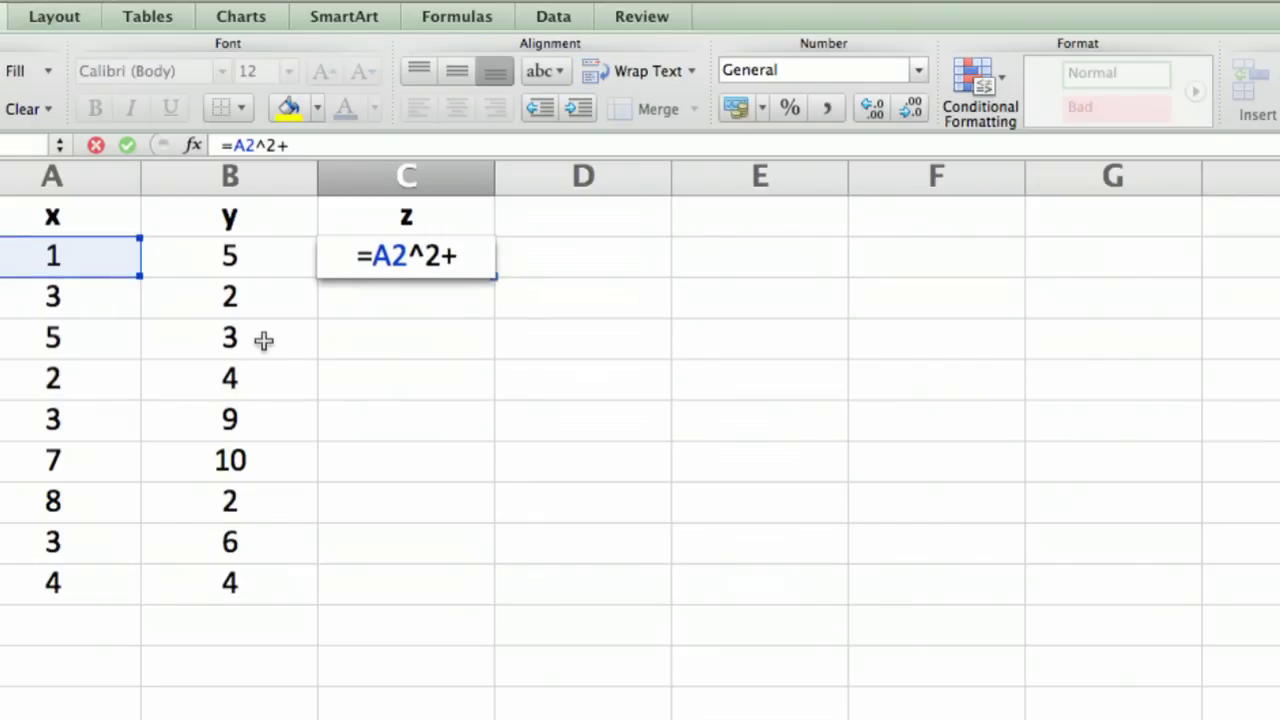
left_click(260, 263)
type("^3")
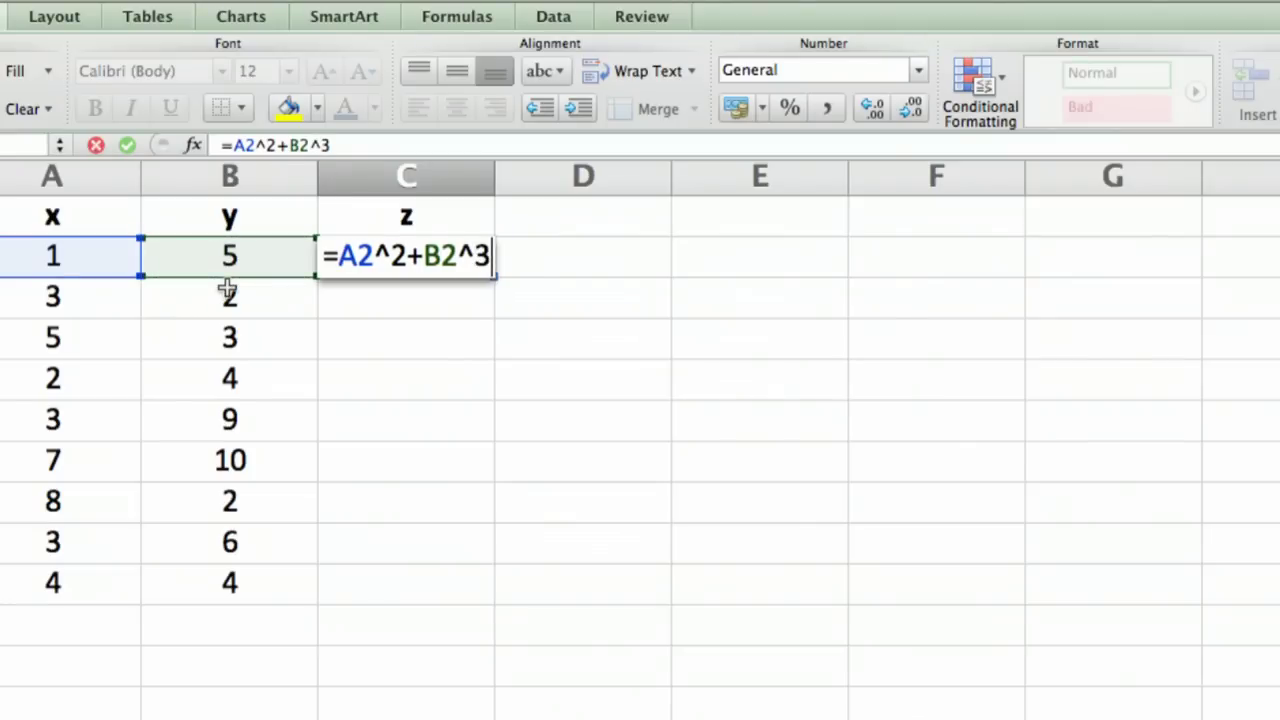
key("Return")
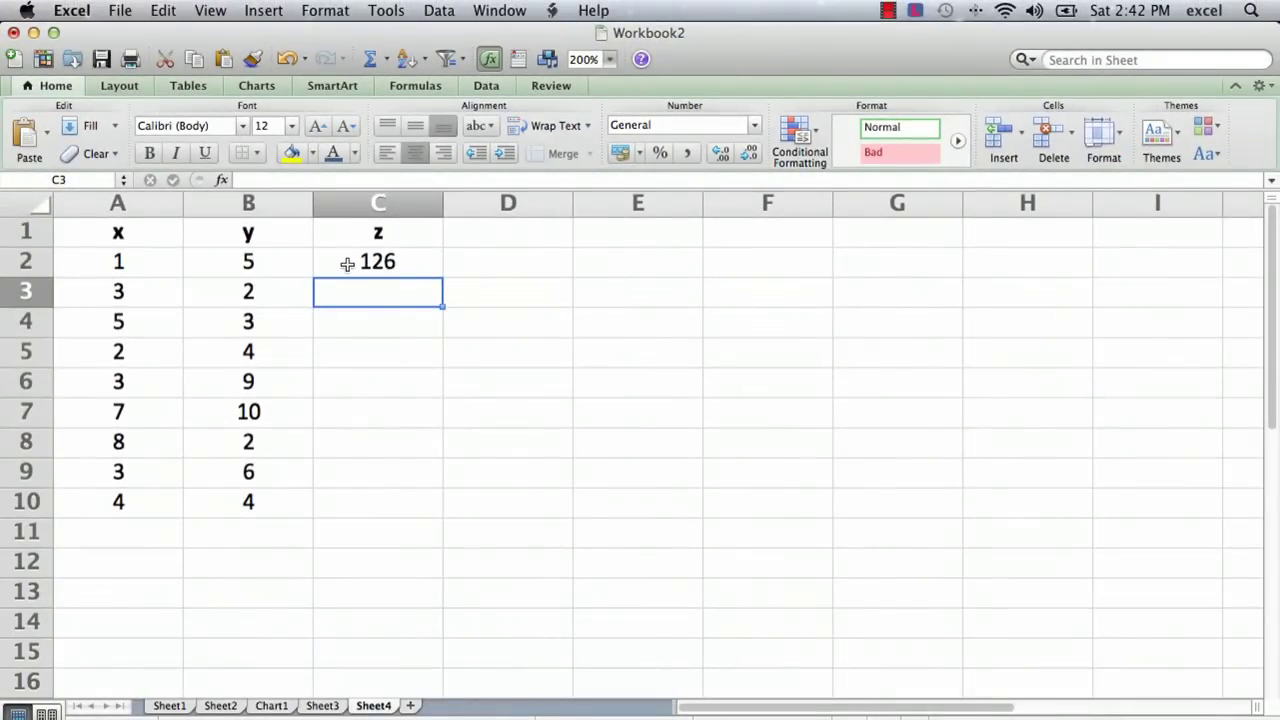
- Copy the formula in cell C2 and paste it into cells C3 through C10
left_click(347, 264)
left_click(356, 292)
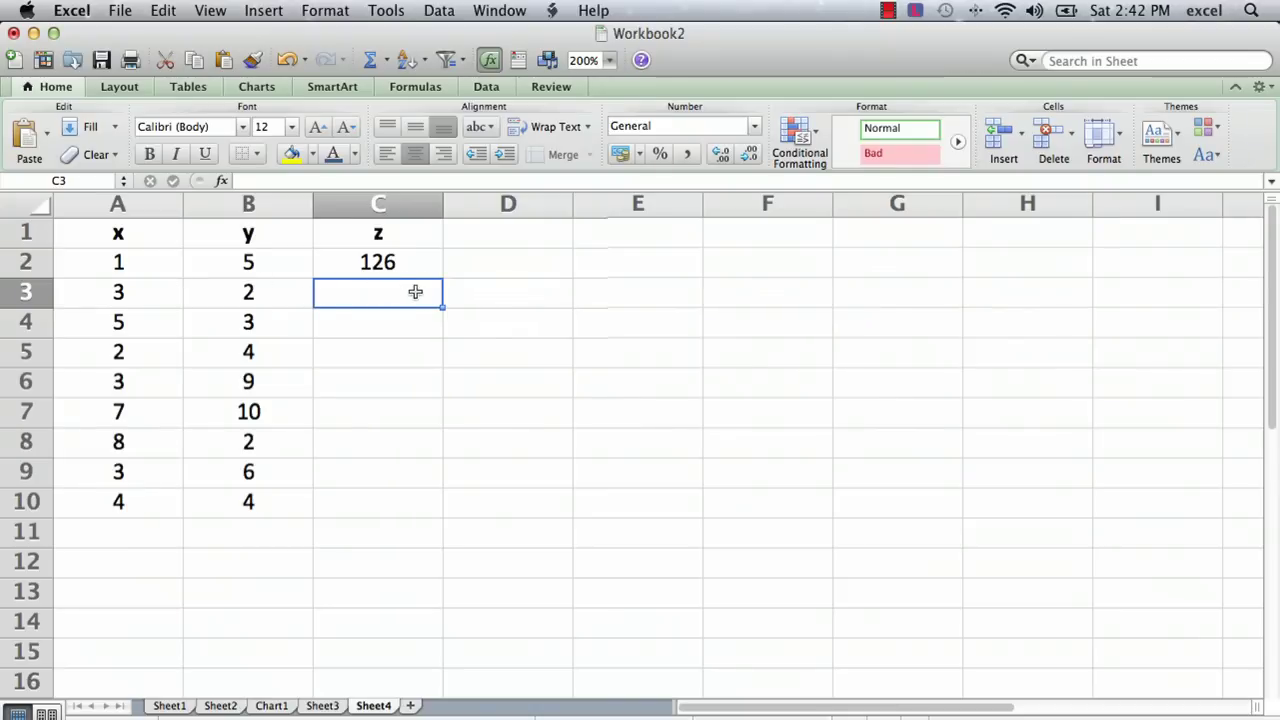
left_click(412, 258)
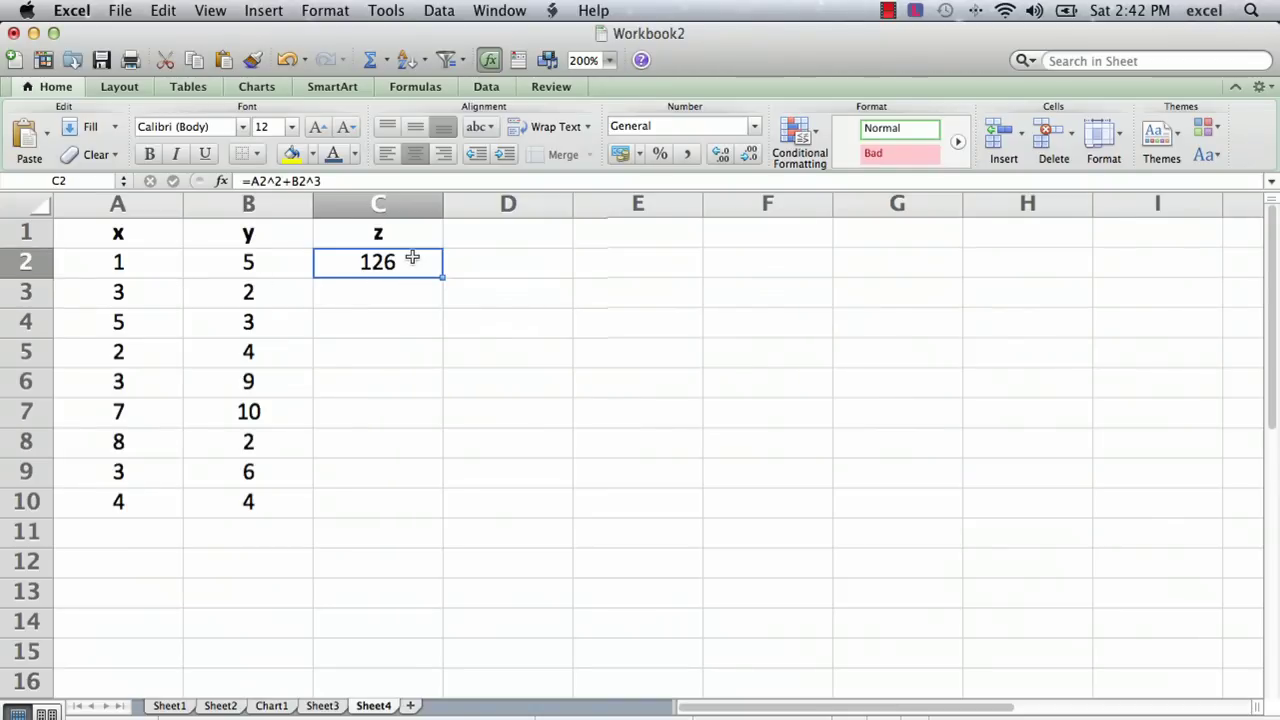
left_click(175, 8)
left_click(175, 8)
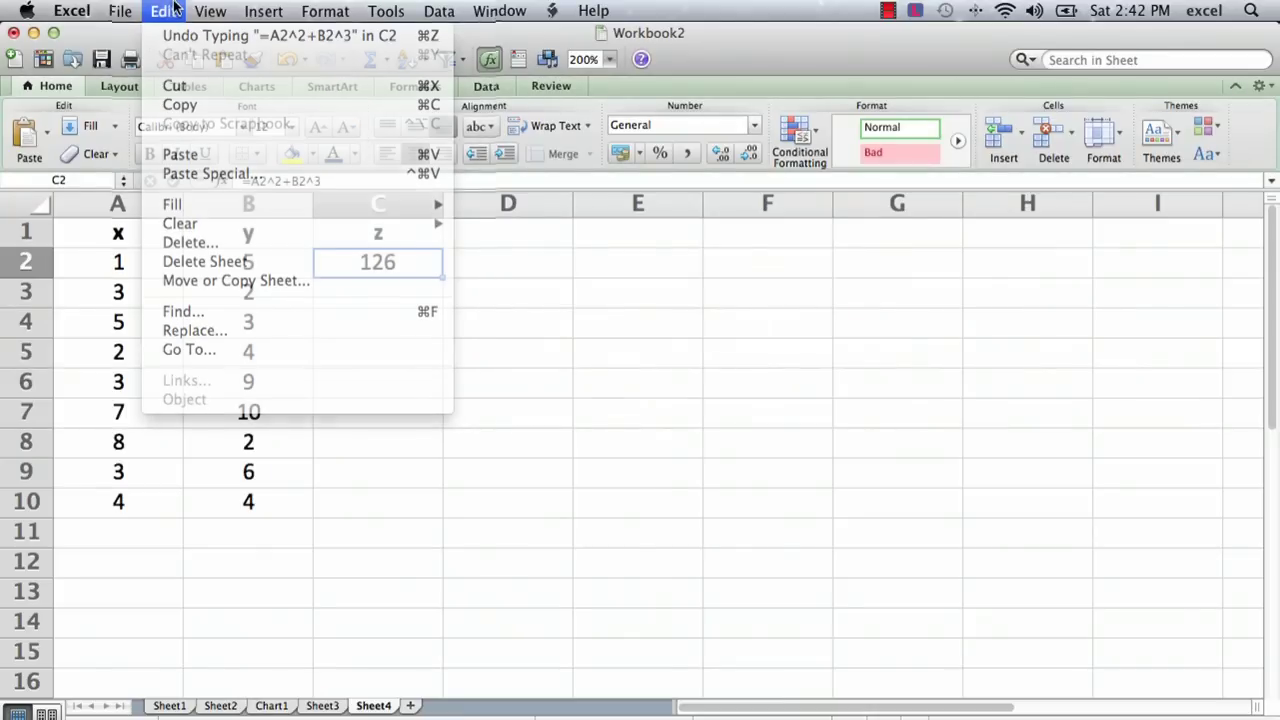
left_click(175, 8)
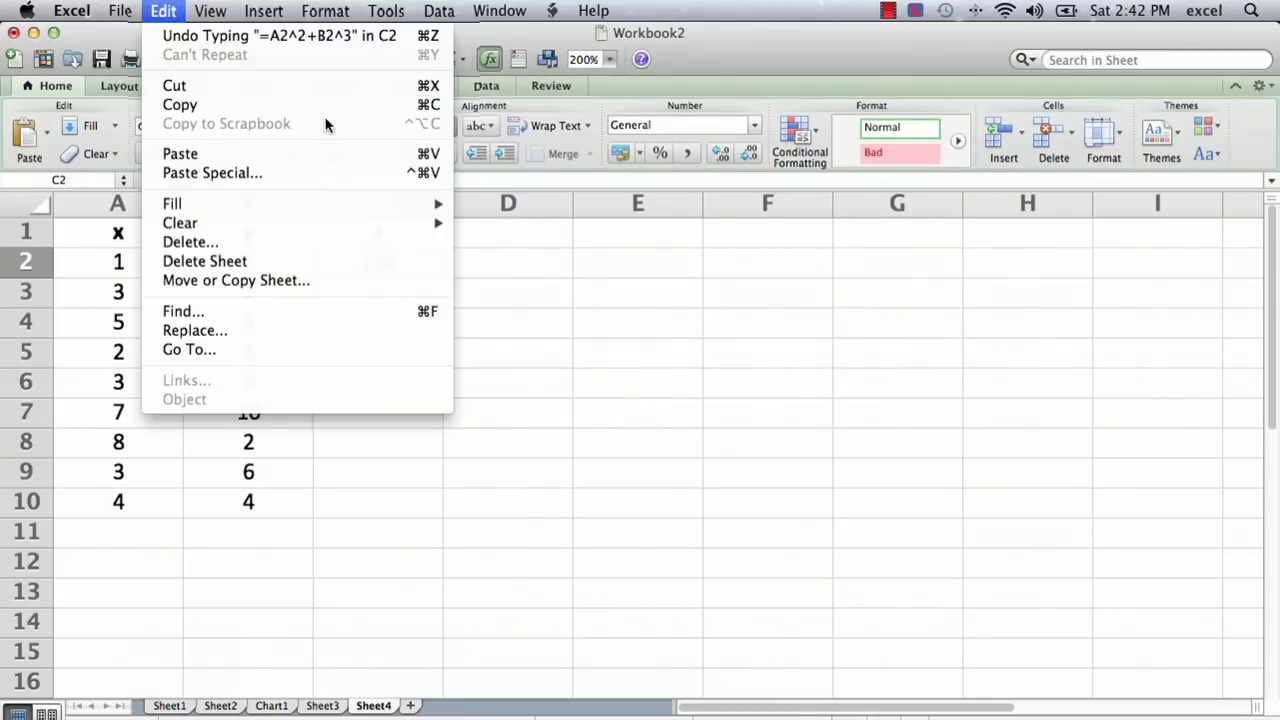
mouse_move(252, 34)
left_click(152, 9)
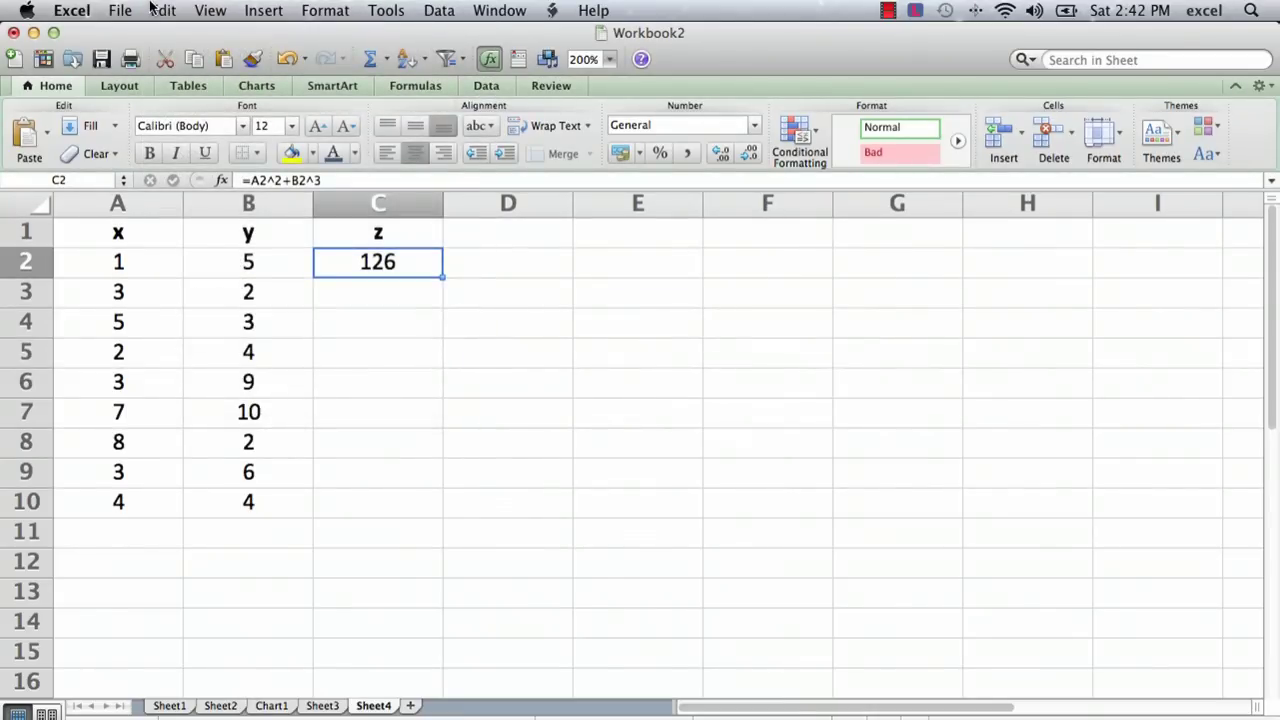
key("super+c")
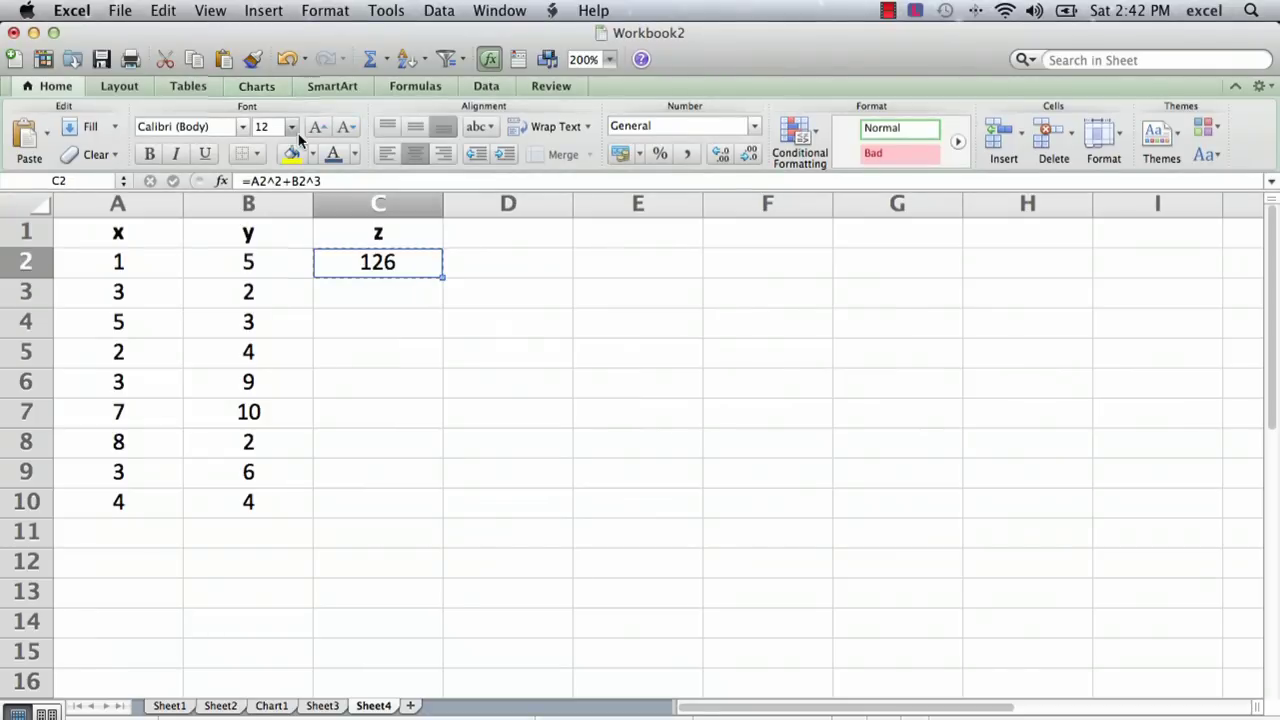
left_click_drag(373, 293, 392, 500)
key("super+v")
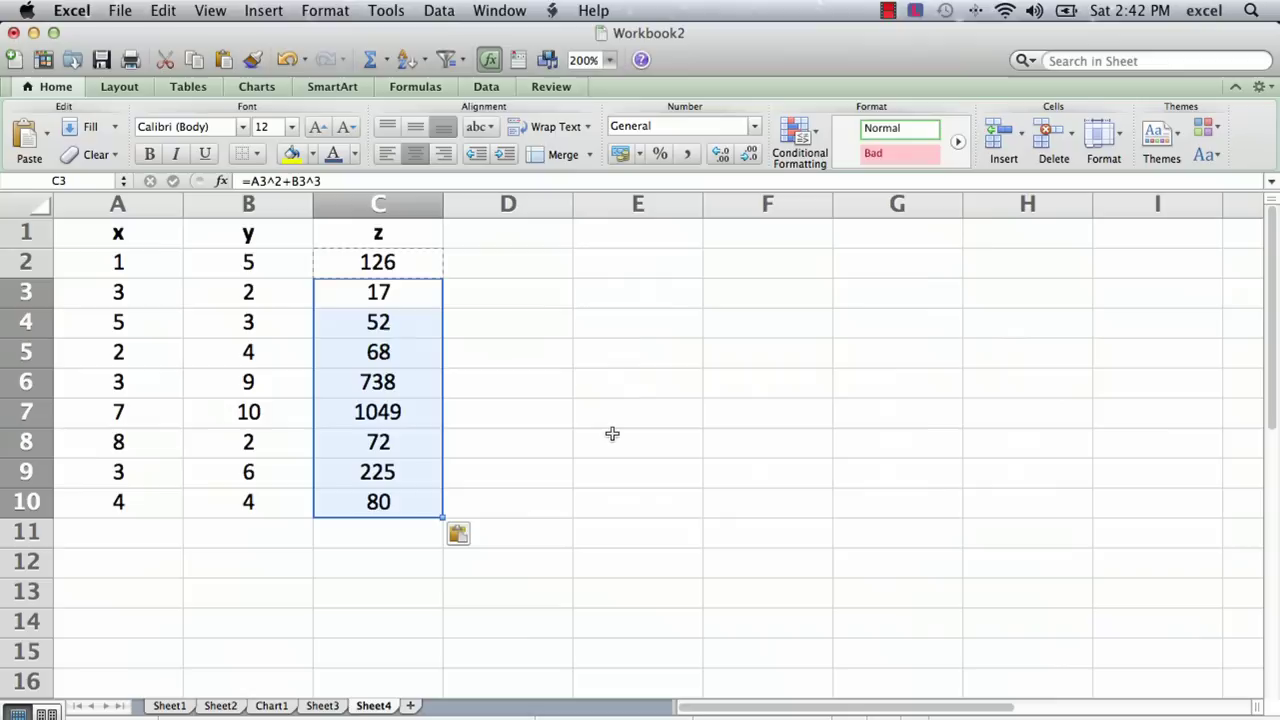
- Examine the pasted formulas in the z column cell by cell to check how their row references adjust
left_click(381, 303)
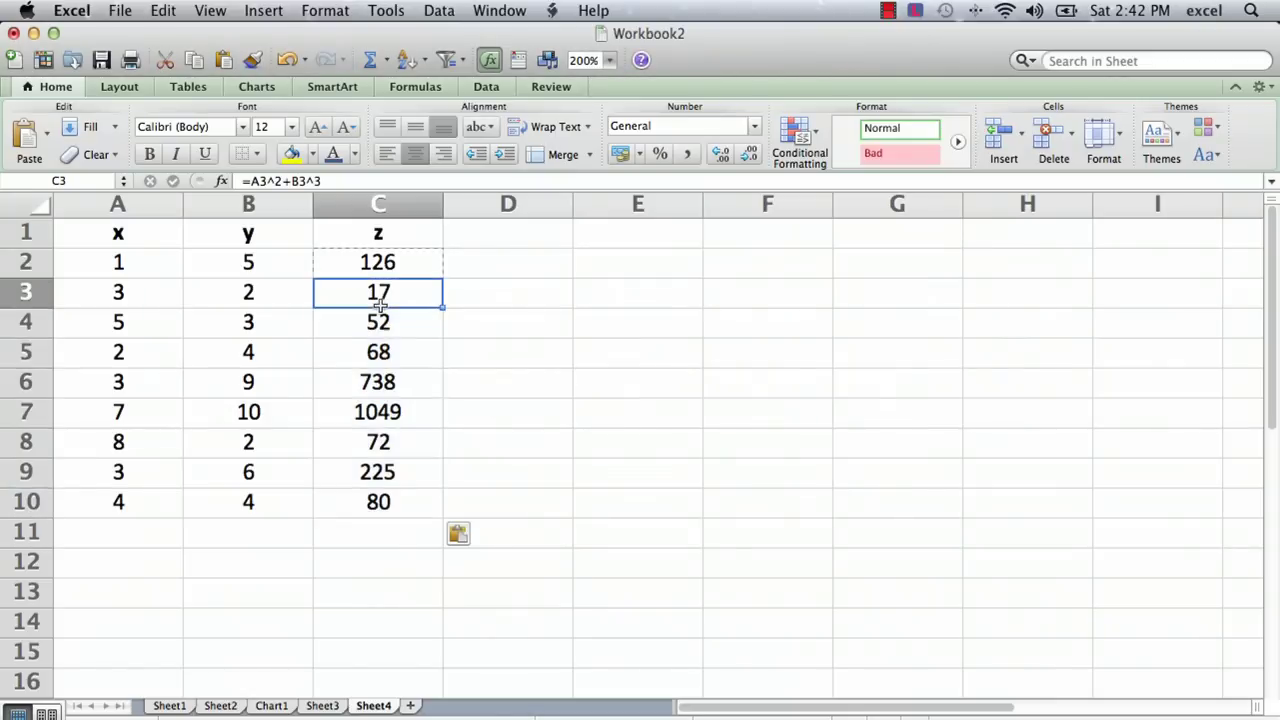
left_click(381, 323)
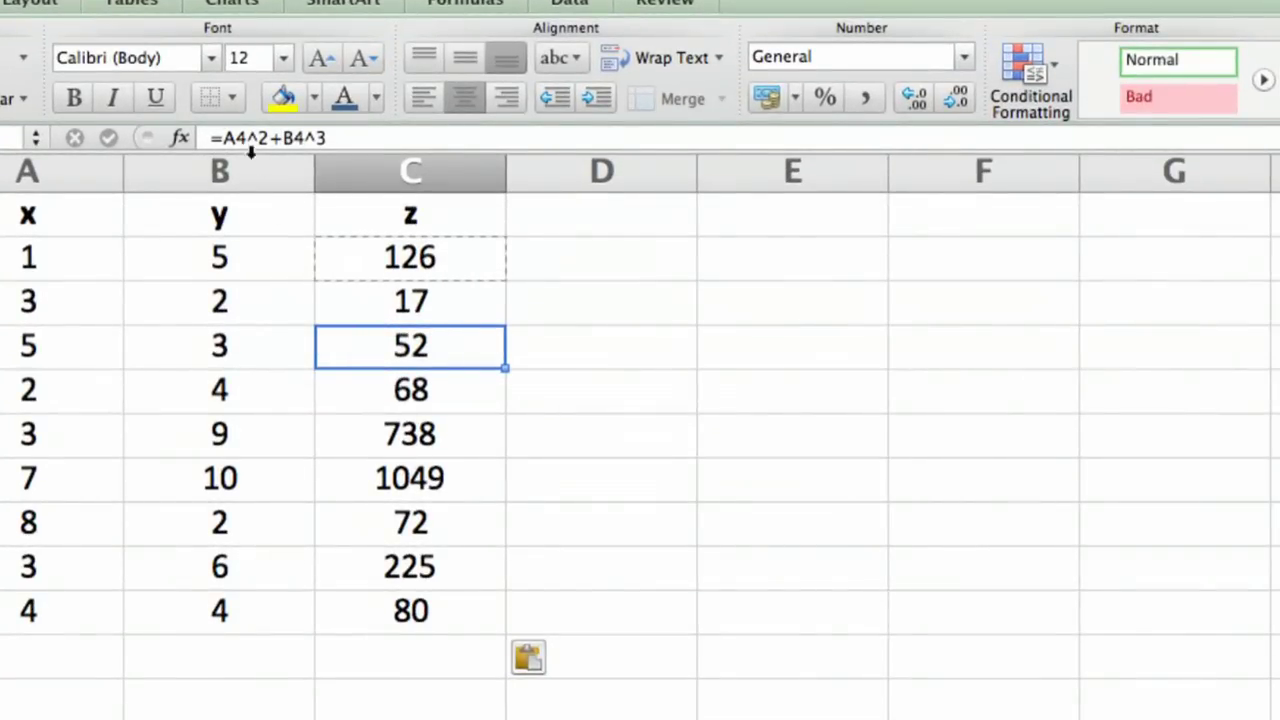
key("Return")
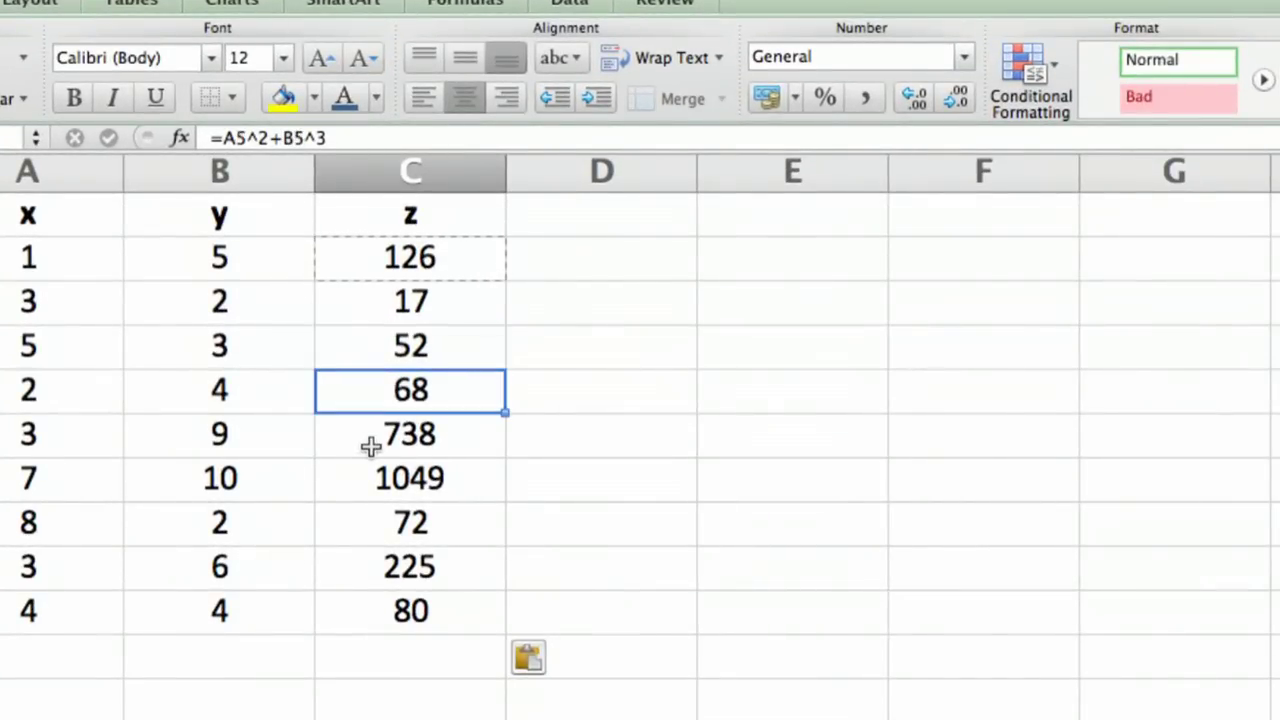
key("Return")
key("Return")
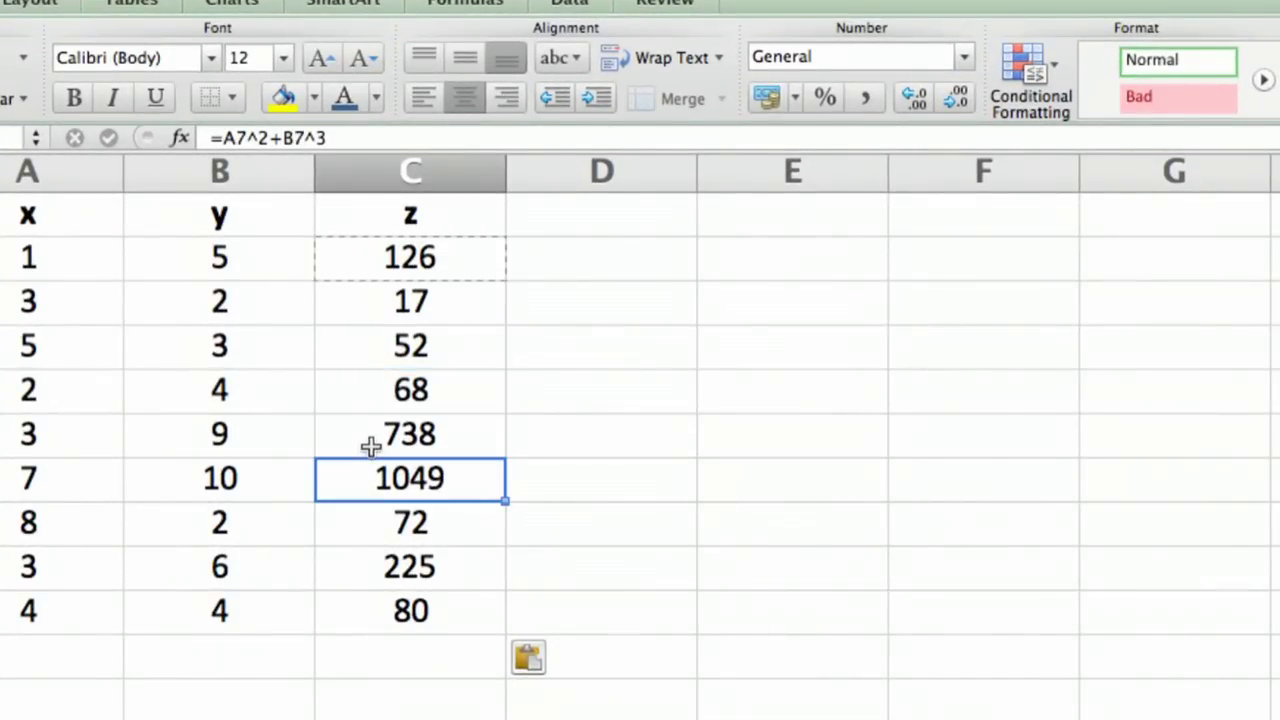
key("Escape")
left_click(425, 310)
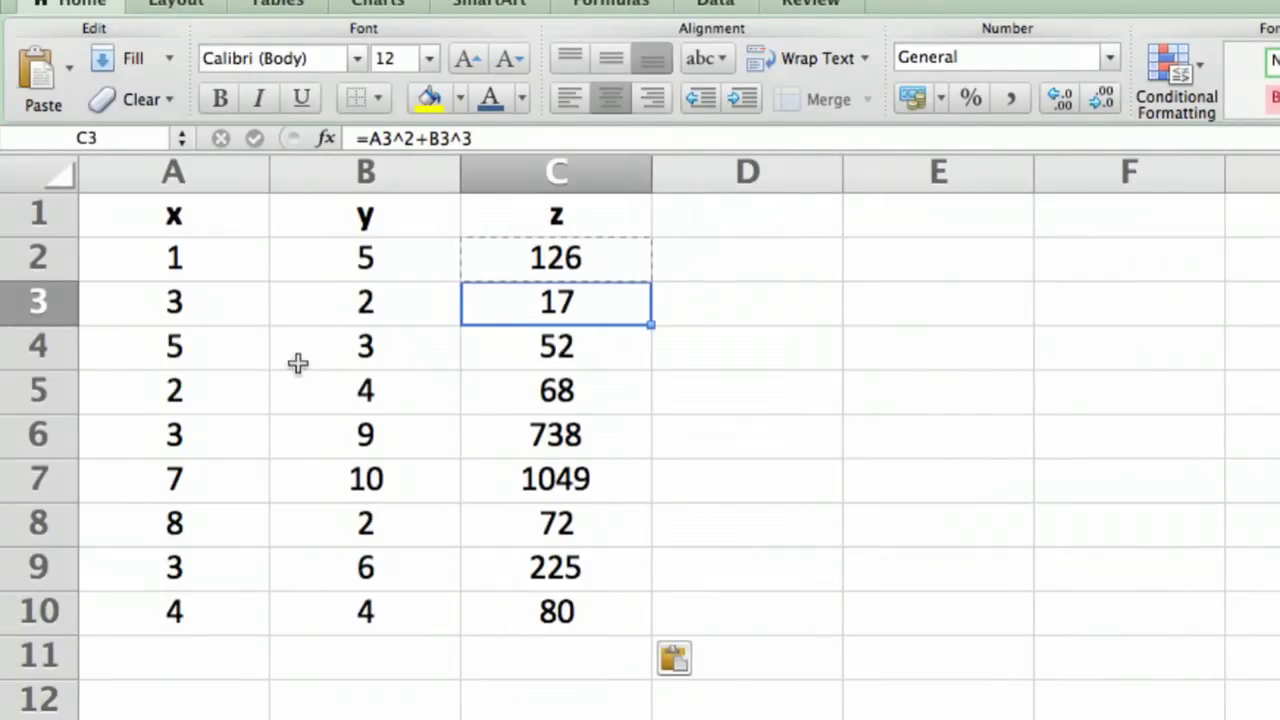
left_click(516, 345)
key("Down")
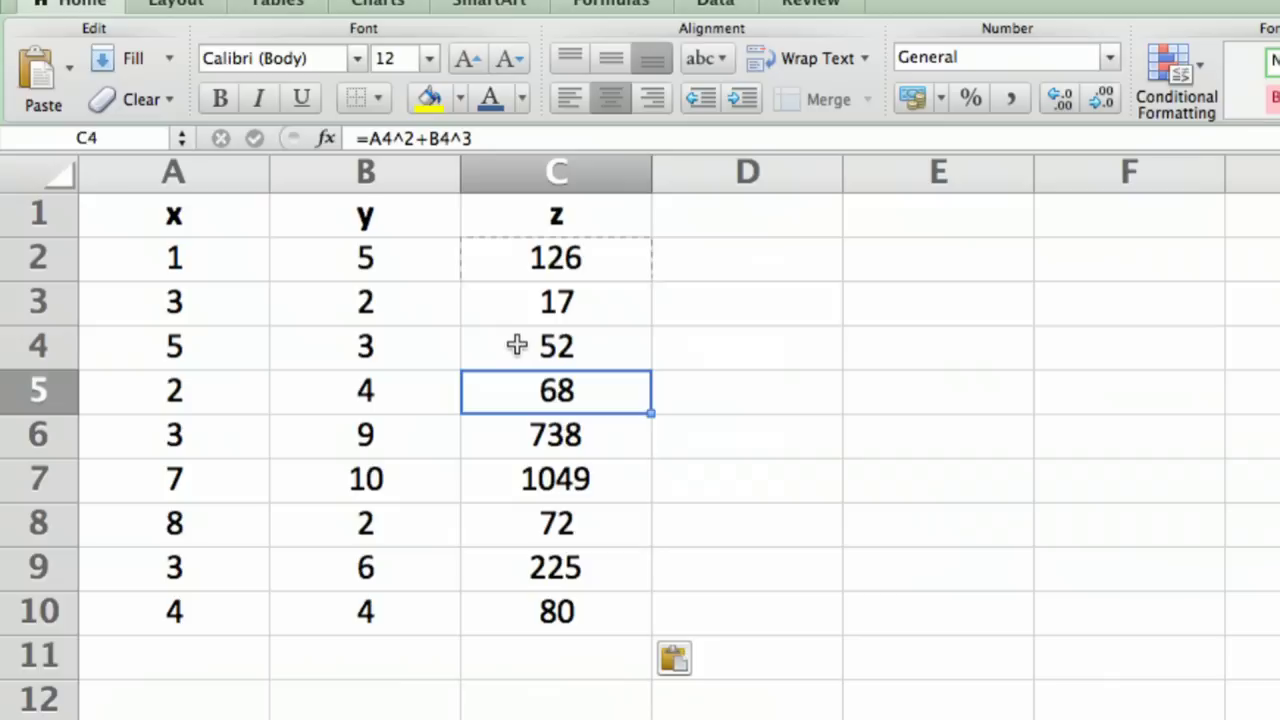